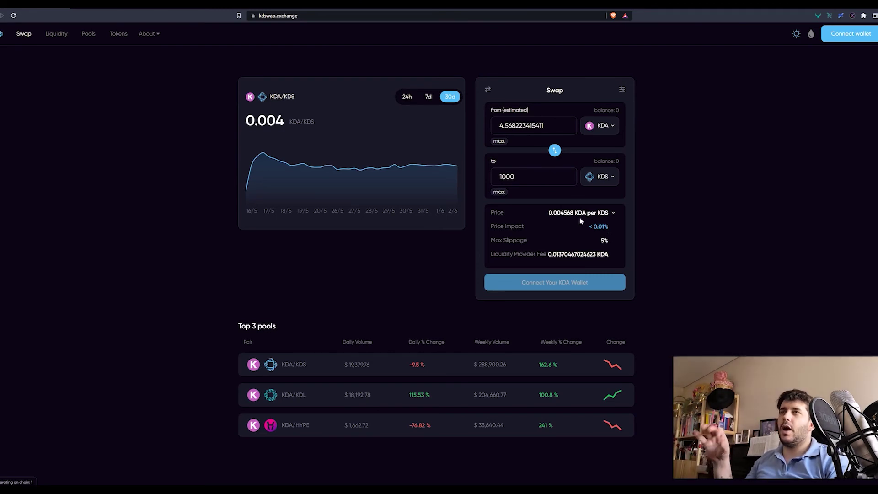
Quote 1000 KDS on the swap form, then view the Pools list of five KDA pairs.
{"action": "left_click", "coordinate": [542, 180]}
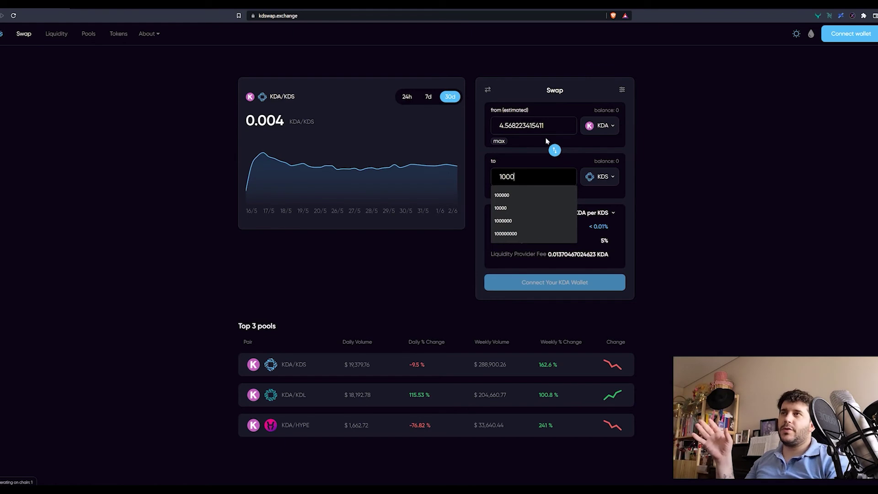
{"action": "left_click", "coordinate": [657, 171]}
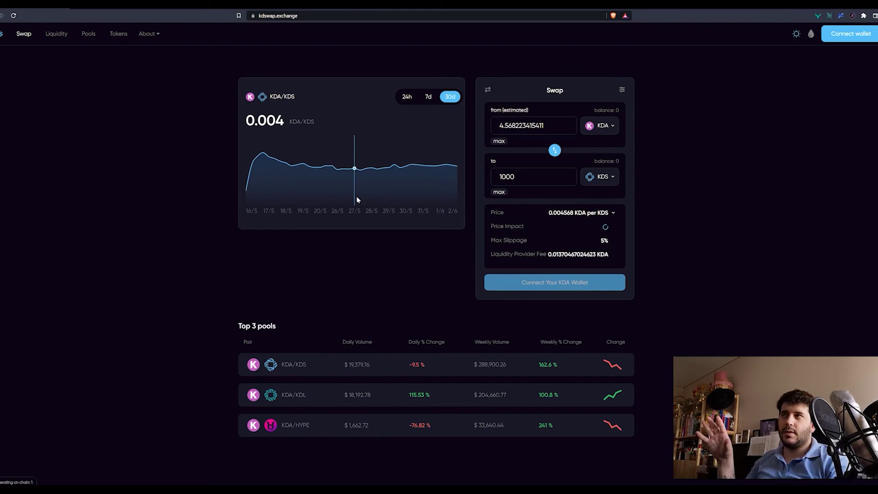
{"action": "left_click", "coordinate": [89, 34]}
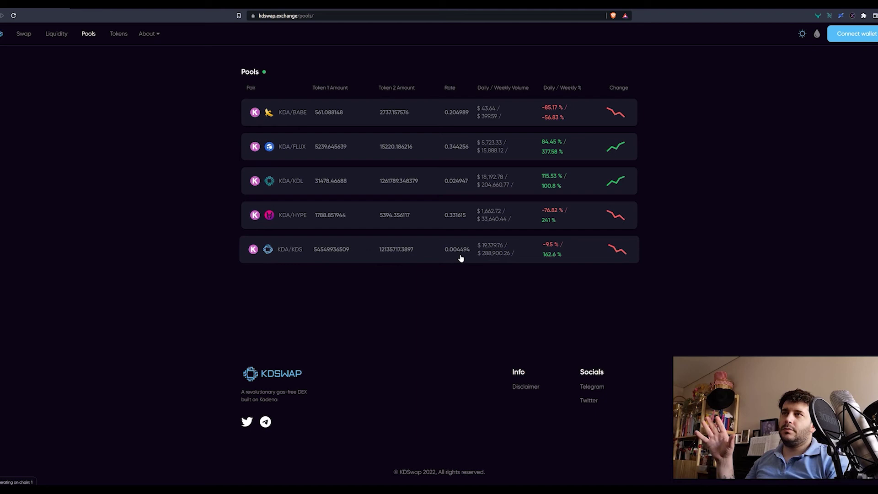
Back on the swap form, request 1,000,000 KDS, quoting about 4981.07 KDA at 8.27% impact.
{"action": "left_click", "coordinate": [24, 33]}
{"action": "left_click", "coordinate": [503, 175]}
{"action": "type", "text": "1"}
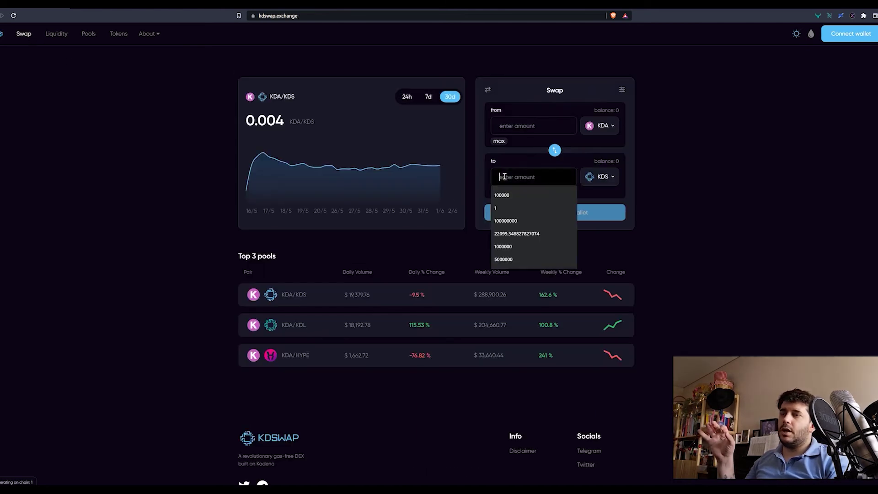
{"action": "type", "text": "00"}
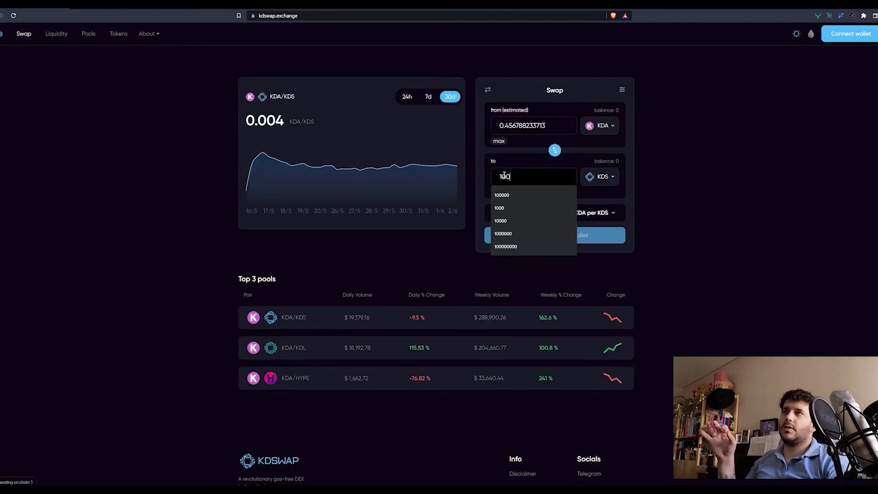
{"action": "type", "text": "000"}
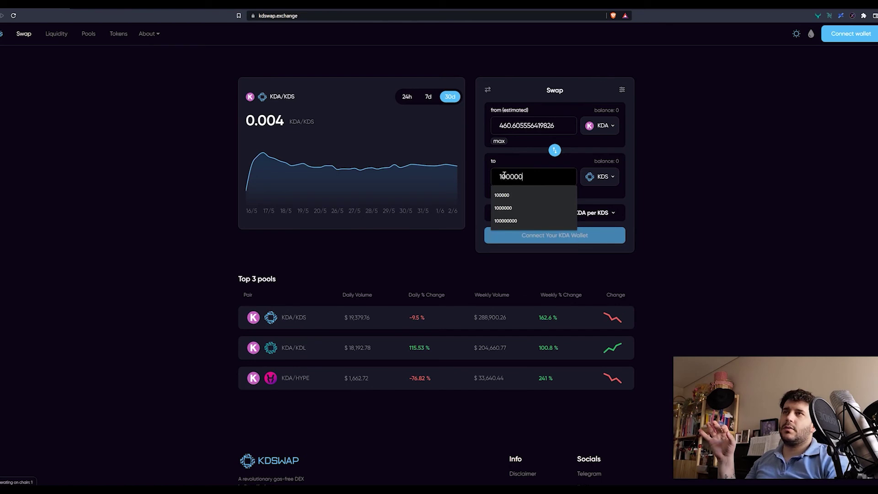
{"action": "type", "text": "0"}
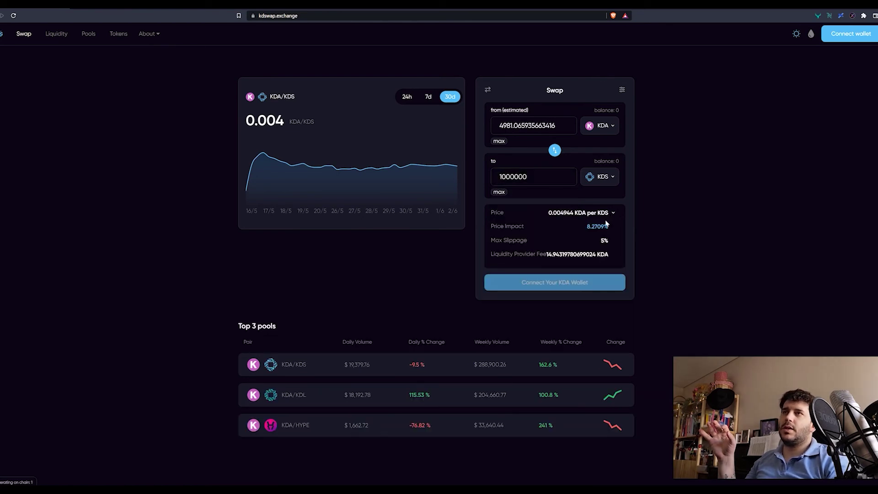
{"action": "left_click_drag", "start_coordinate": [583, 228], "coordinate": [609, 230]}
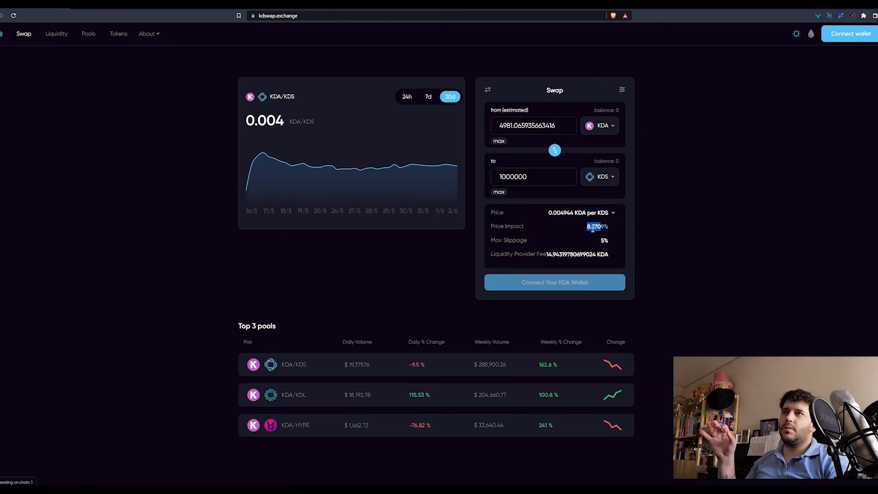
{"action": "left_click", "coordinate": [666, 236]}
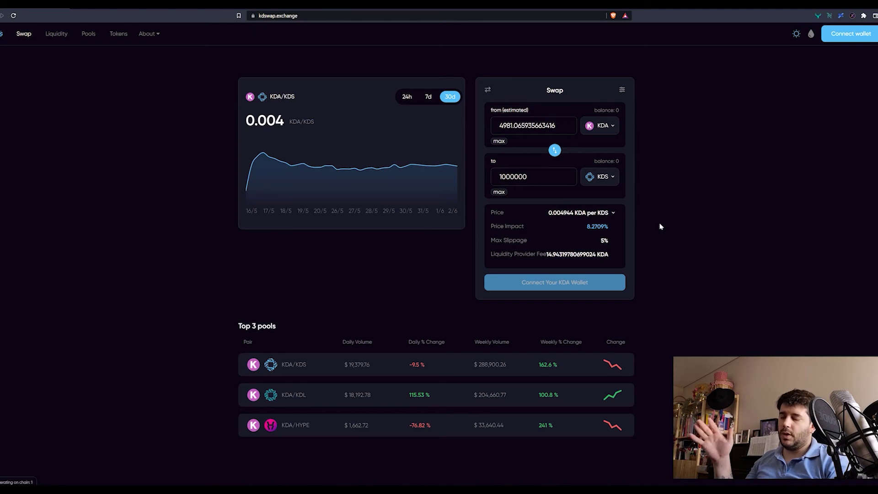